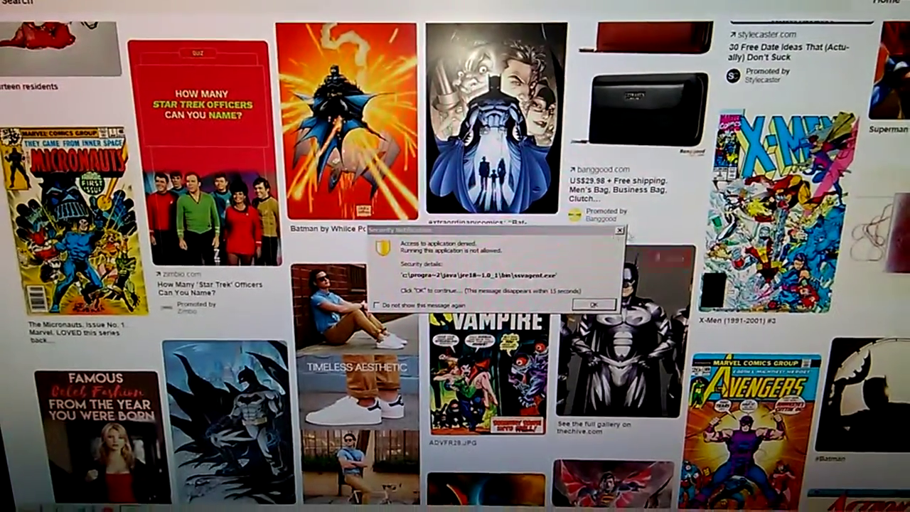
# - Dismiss the blocked-application Security Notification warnings on Pinterest and over the tweet
pyautogui.click(604, 247)
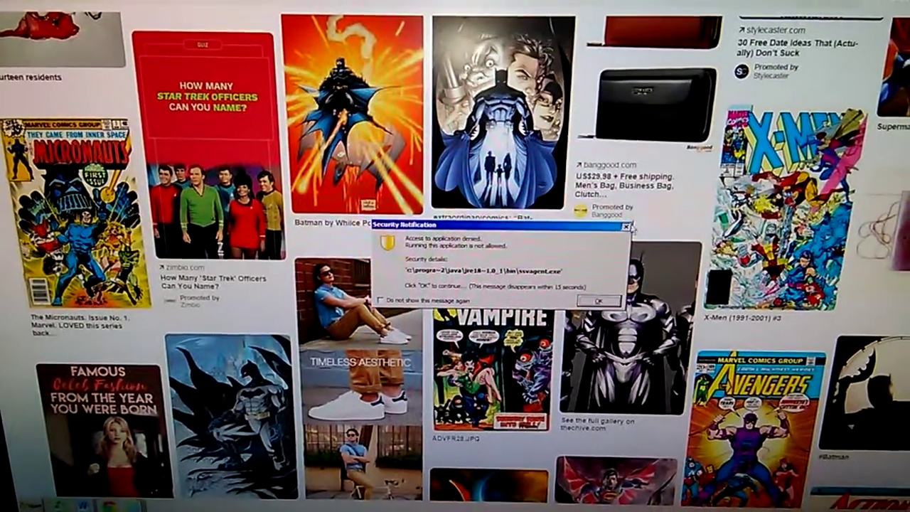
pyautogui.click(630, 224)
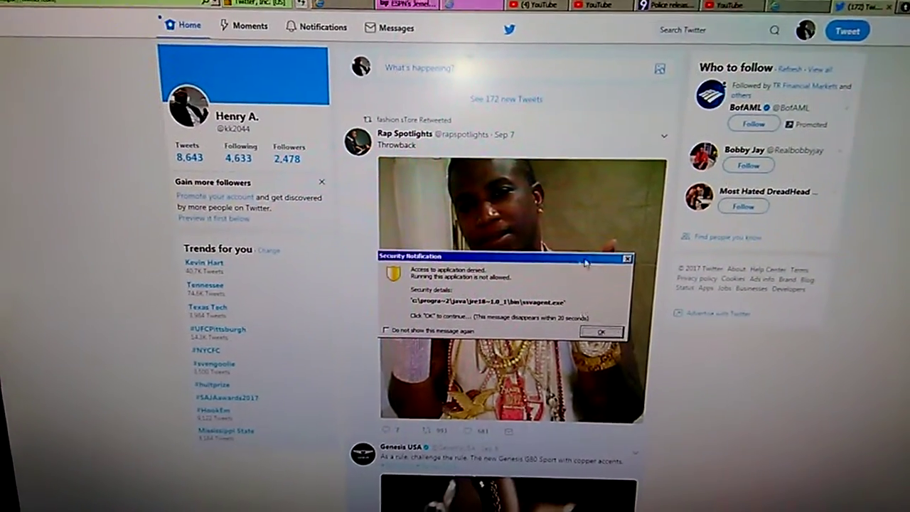
pyautogui.click(635, 247)
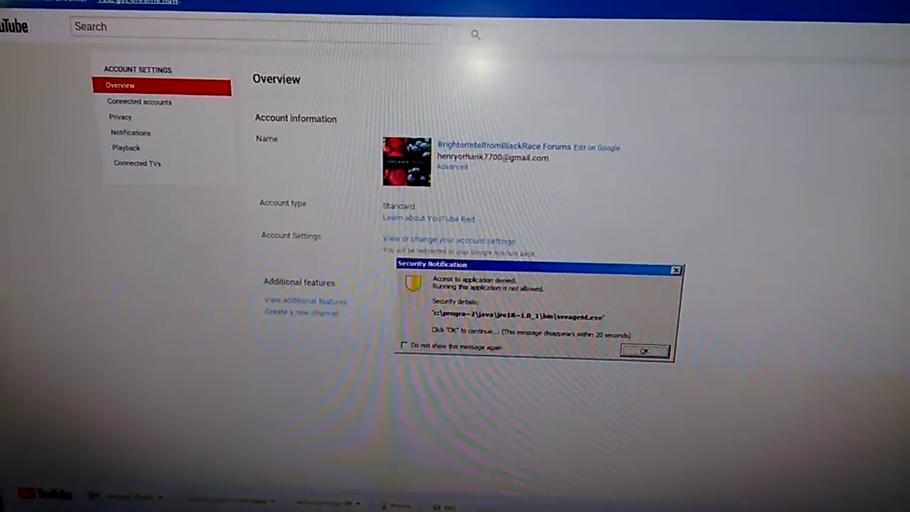
# - Dismiss the YouTube account-page security warning and open the Advanced account settings
pyautogui.click(681, 271)
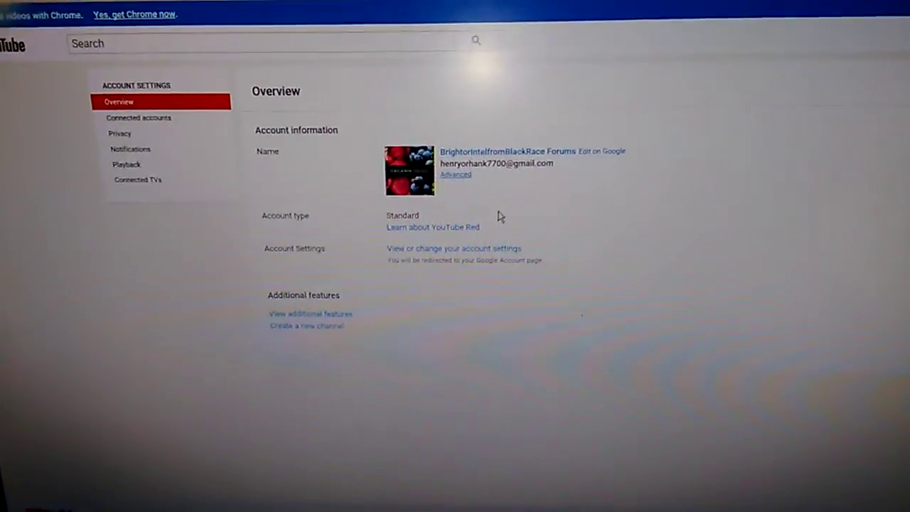
pyautogui.click(490, 161)
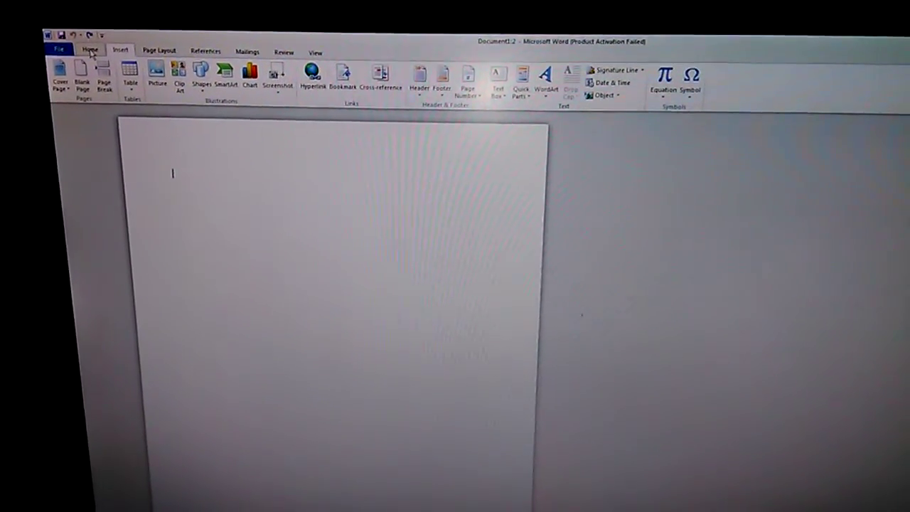
# - Browse the Home and Insert ribbon tools and bring up the Insert Table grid
pyautogui.click(94, 58)
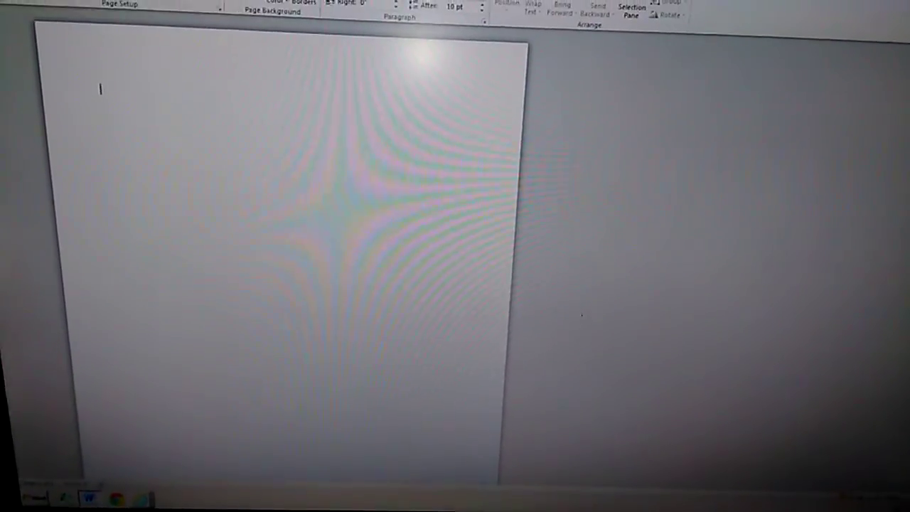
pyautogui.click(30, 18)
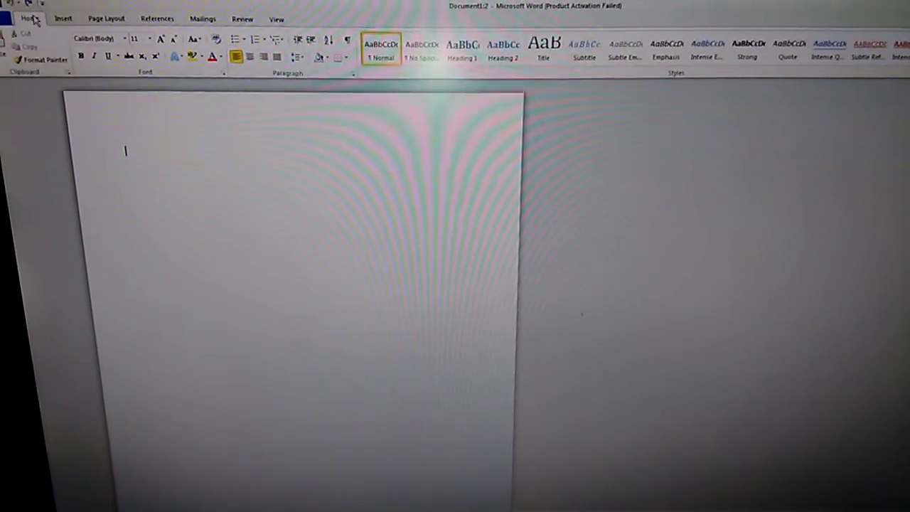
pyautogui.click(67, 19)
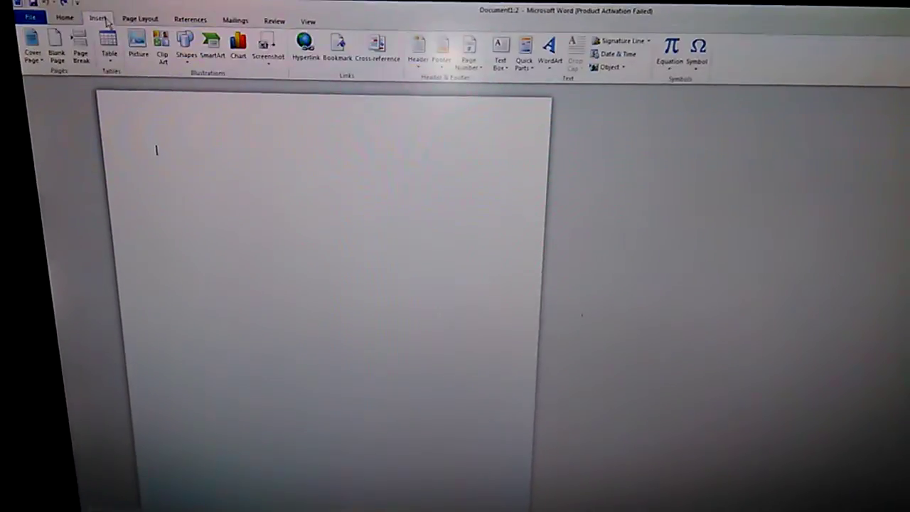
pyautogui.click(111, 44)
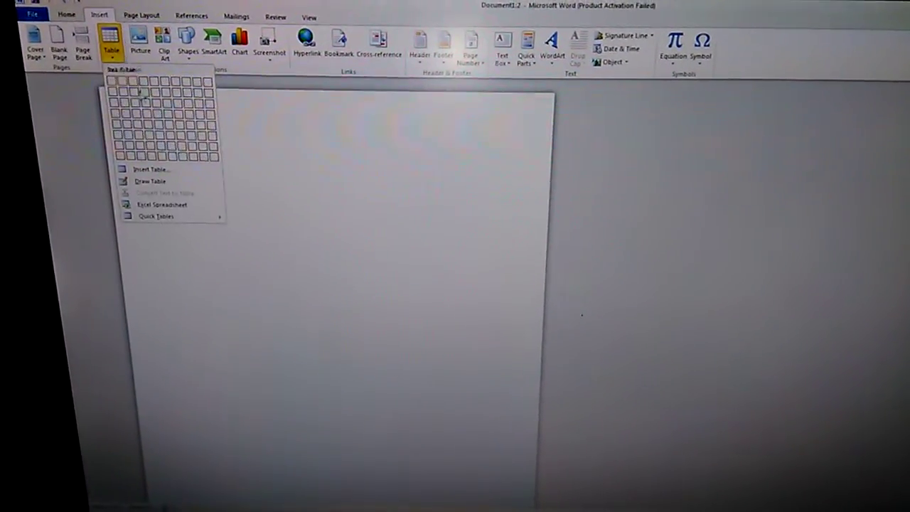
# - Set the page orientation to Landscape from Page Layout
pyautogui.click(142, 20)
pyautogui.click(133, 71)
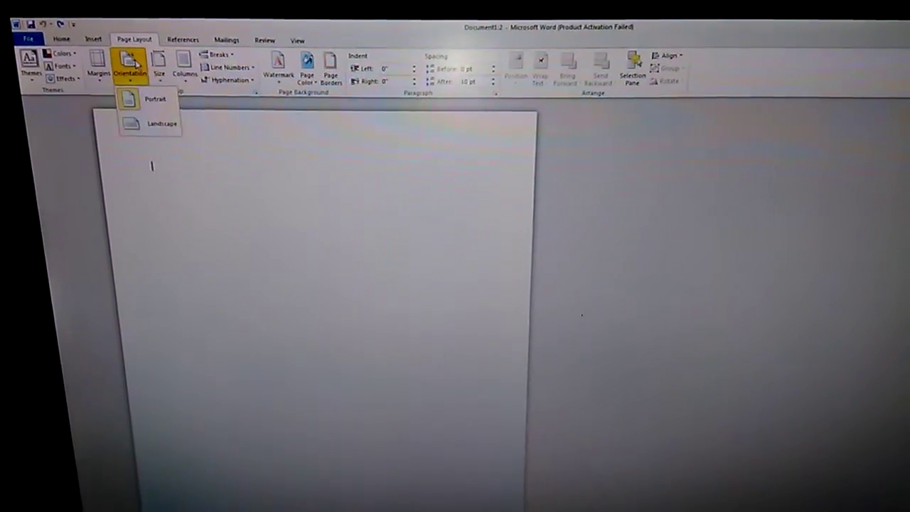
pyautogui.click(164, 128)
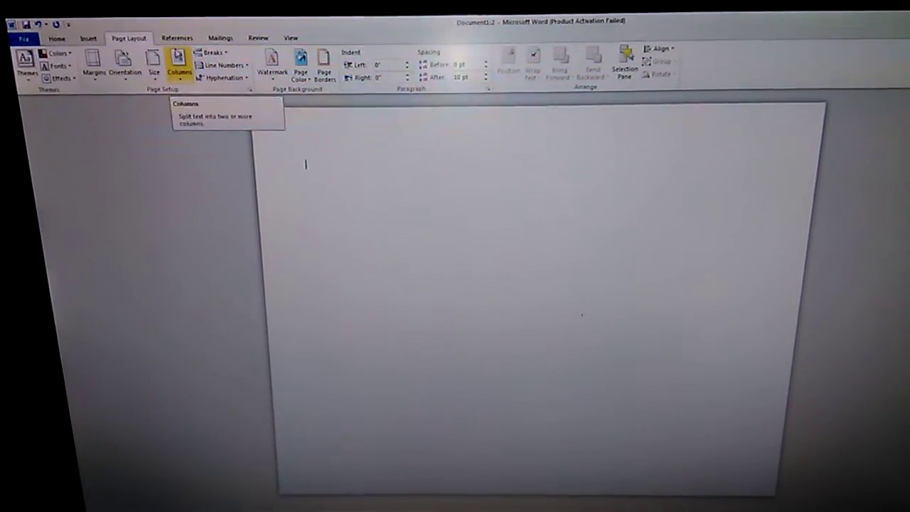
# - Browse the References, Review and Language tools, then return to Home
pyautogui.click(172, 43)
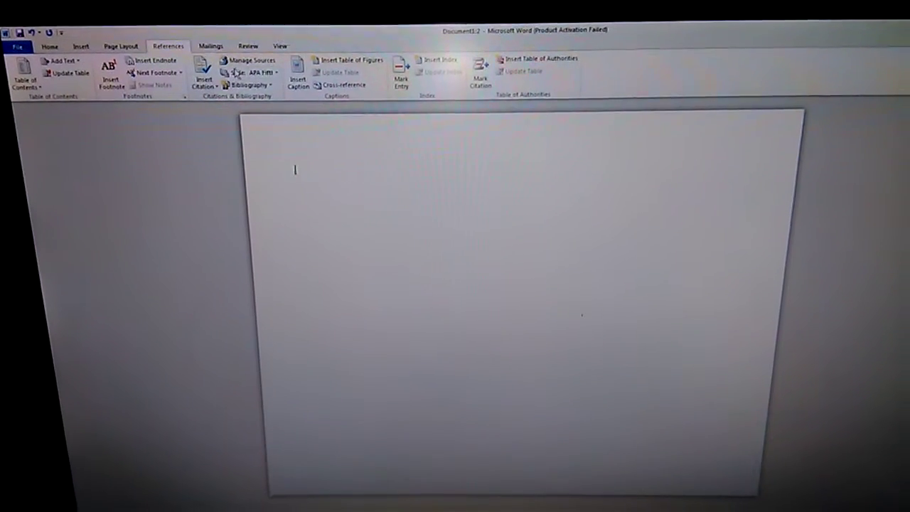
pyautogui.click(244, 42)
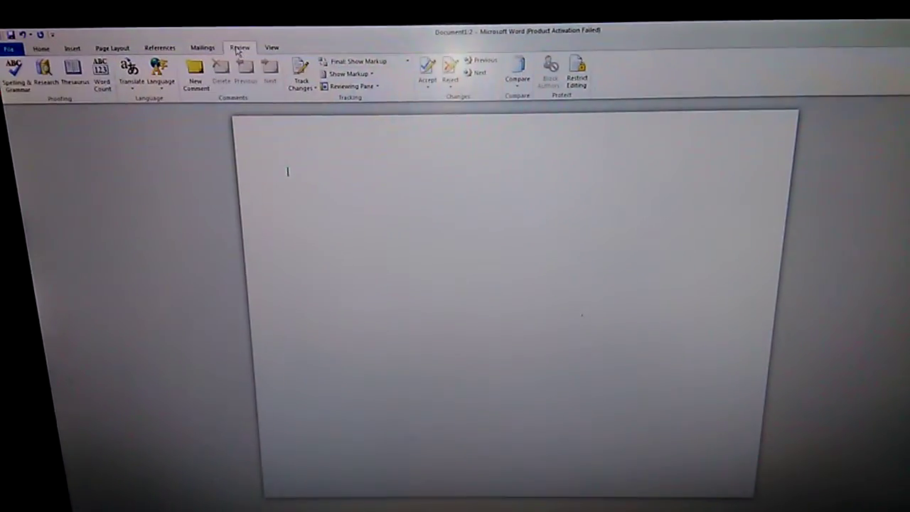
pyautogui.click(160, 80)
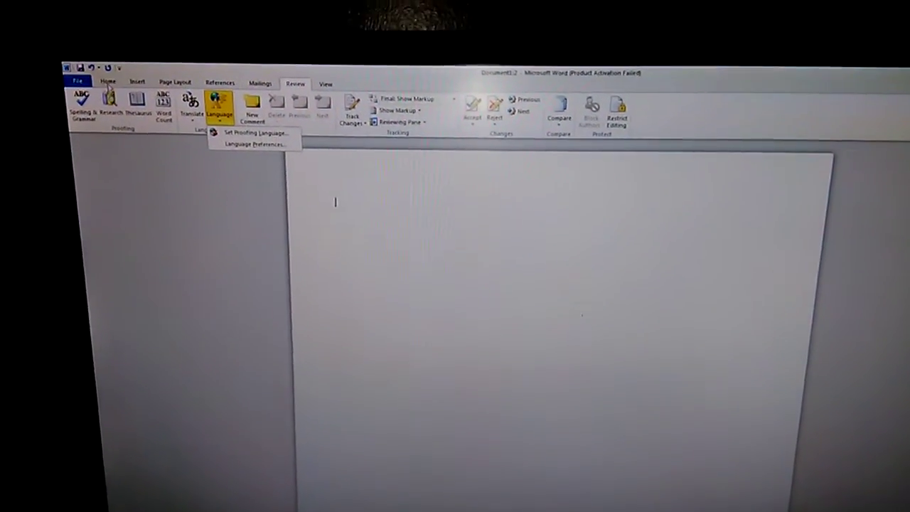
pyautogui.click(78, 65)
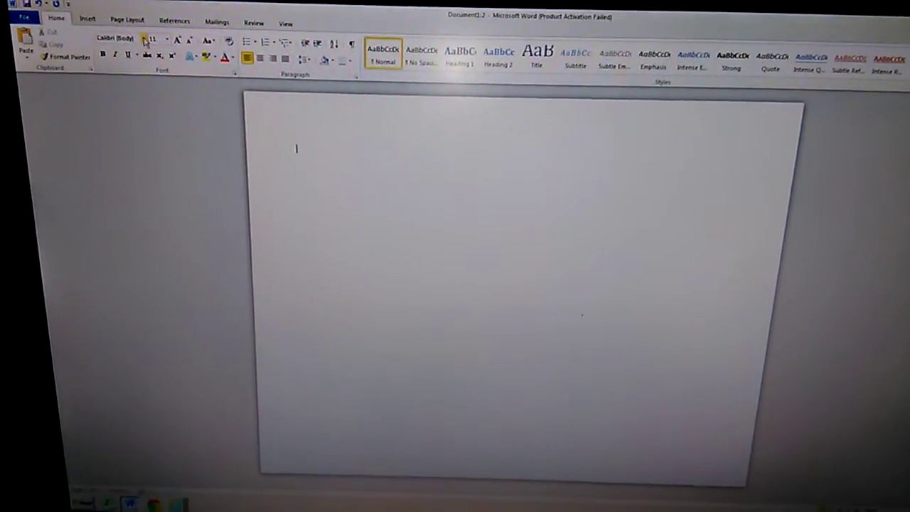
# - Open the Home tab's Font name dropdown to browse available fonts
pyautogui.click(145, 41)
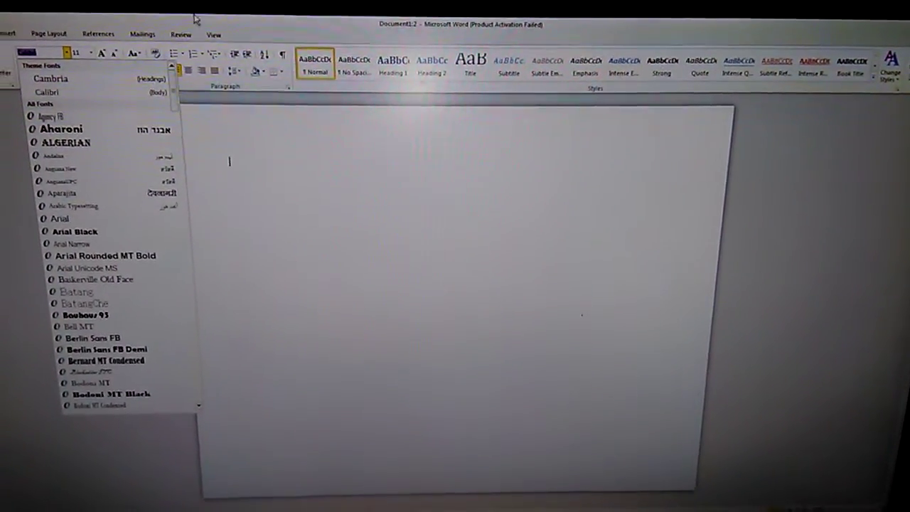
# - Bring up the View ribbon with its zoom tools
pyautogui.click(215, 34)
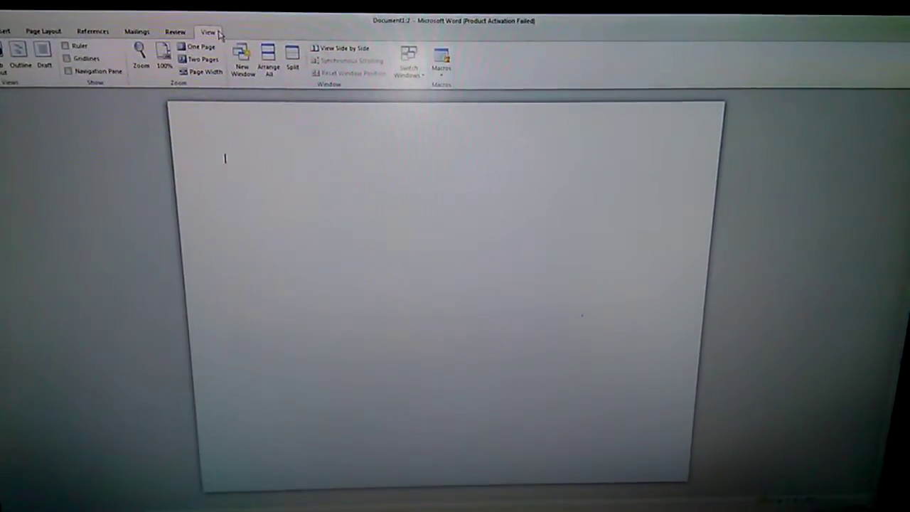